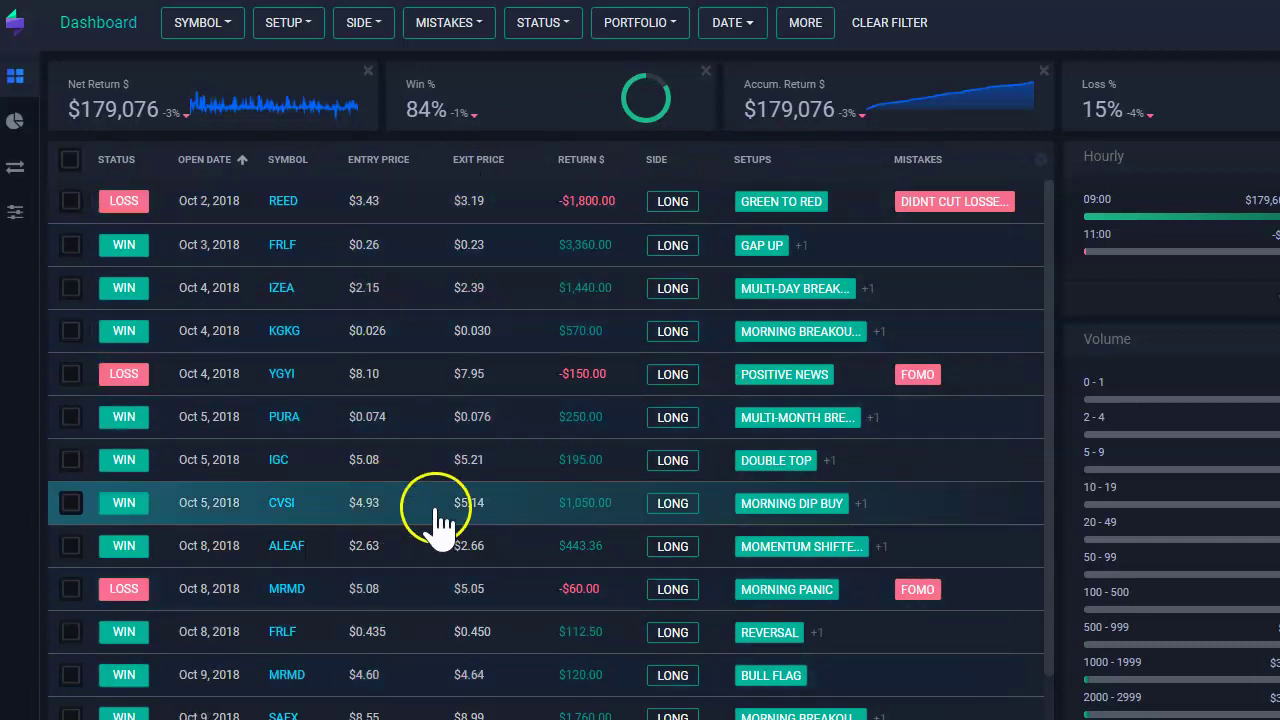
- Sort the trades table by open date with the newest trades first
{"action": "left_click", "coordinate": [552, 466]}
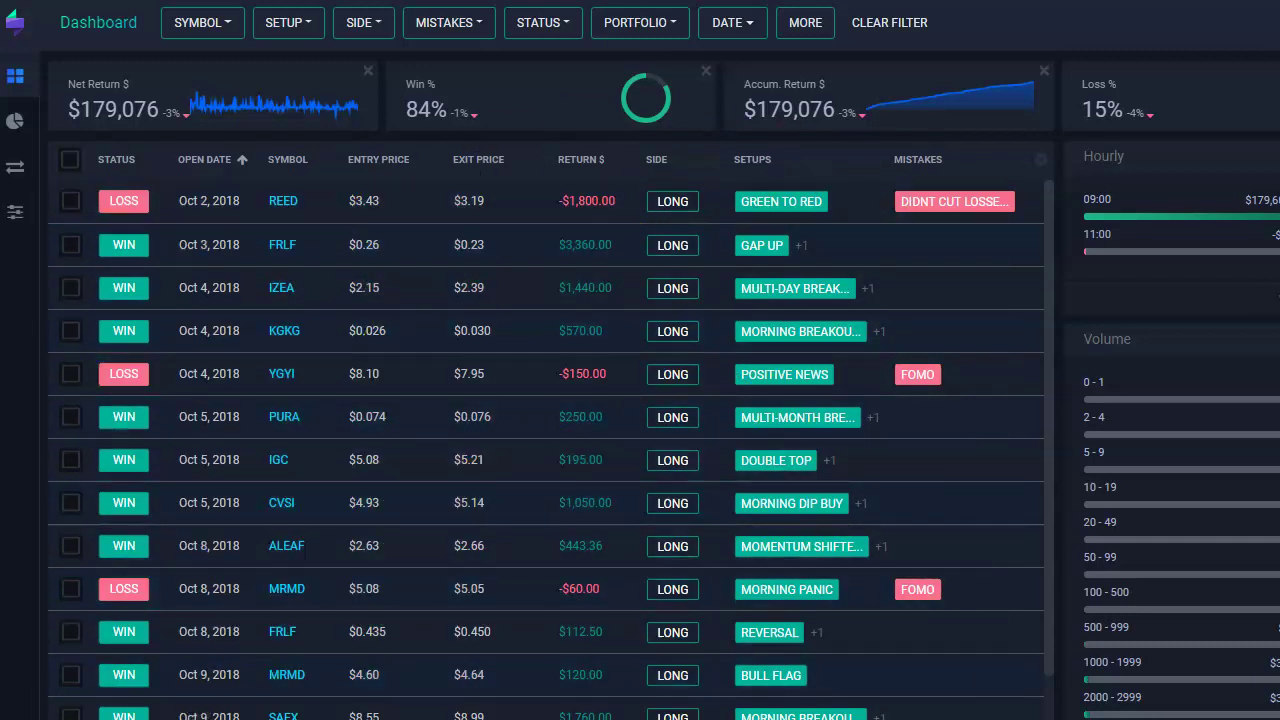
{"action": "mouse_move", "coordinate": [17, 175]}
{"action": "left_click", "coordinate": [190, 160]}
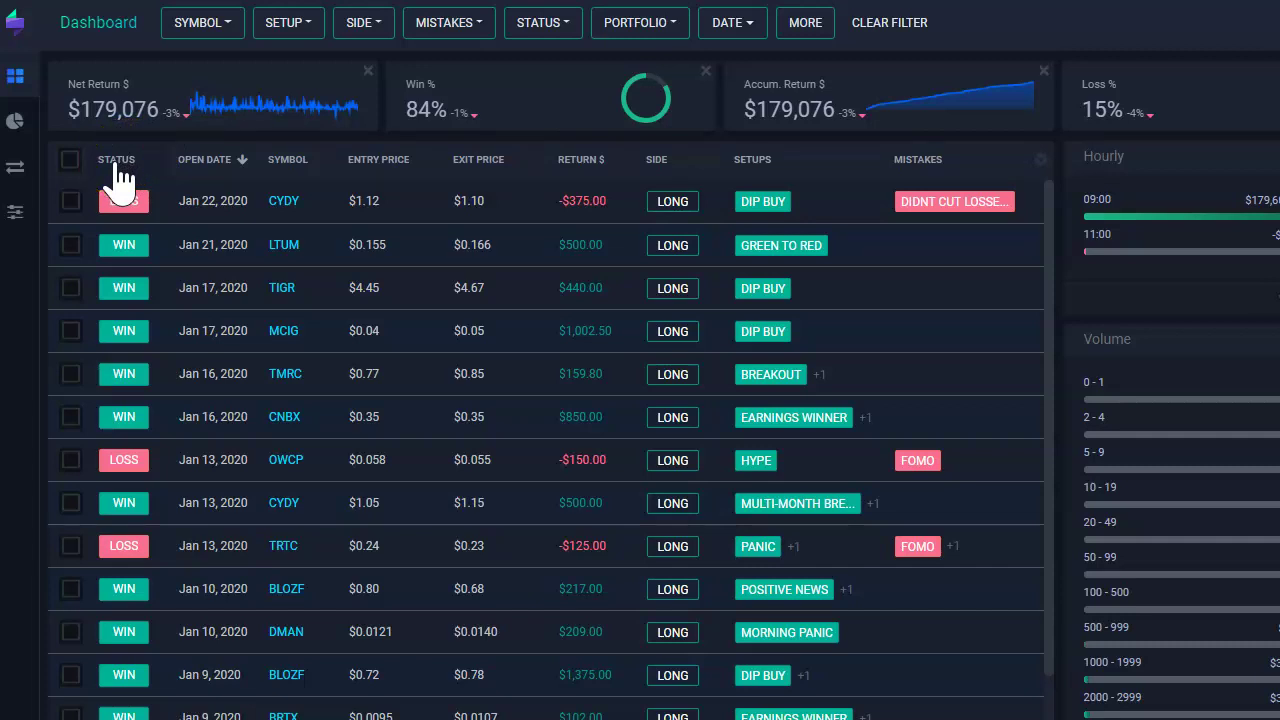
- Move the Status column to the end of the trades table, after Mistakes
{"action": "left_click_drag", "start_coordinate": [106, 175], "coordinate": [985, 172]}
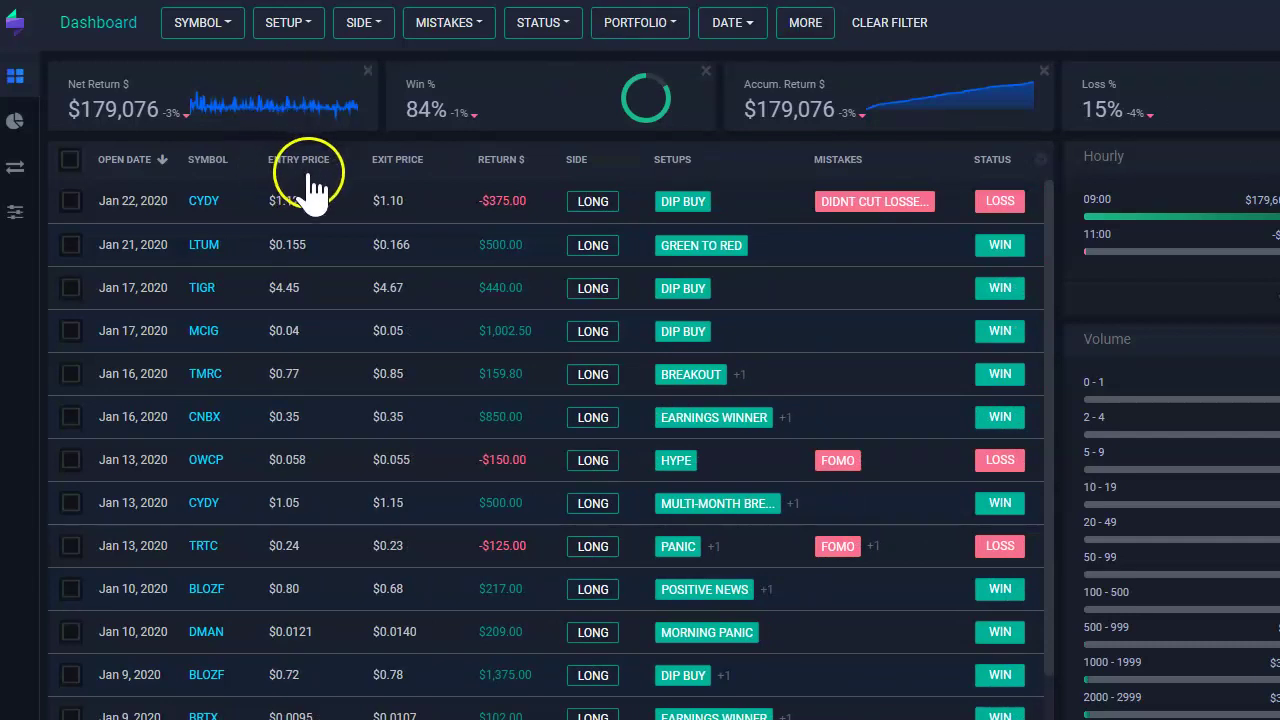
{"action": "left_click", "coordinate": [398, 178]}
{"action": "left_click", "coordinate": [326, 162]}
{"action": "left_click", "coordinate": [384, 162]}
{"action": "left_click", "coordinate": [655, 162]}
{"action": "left_click", "coordinate": [990, 158]}
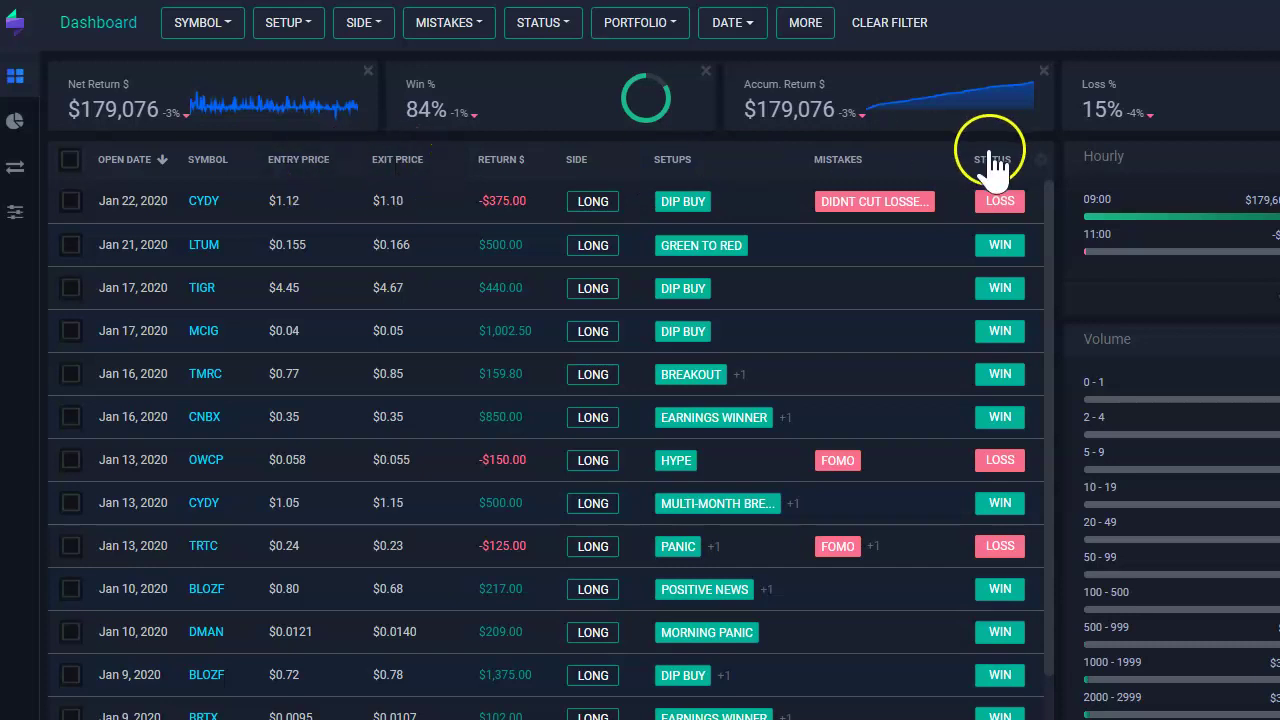
- Hide the Entry Price and Exit Price columns in the trades table and save the column selection
{"action": "left_click", "coordinate": [1043, 162]}
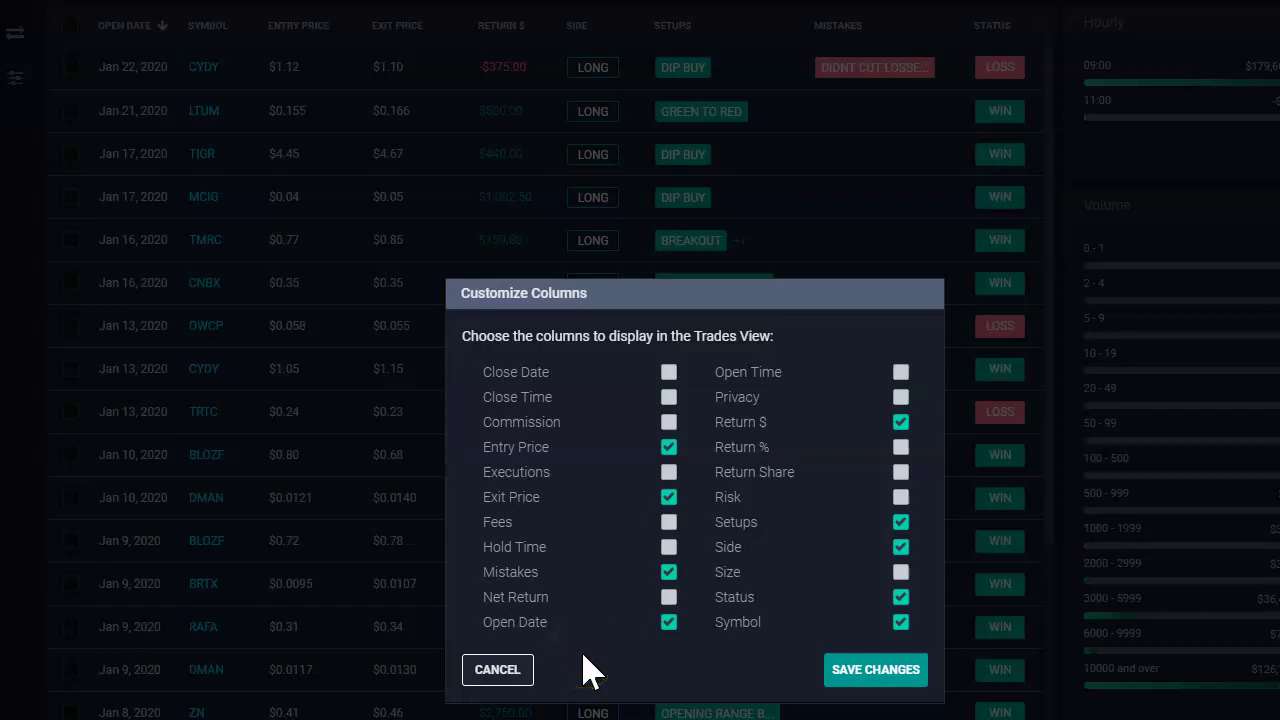
{"action": "left_click", "coordinate": [669, 447]}
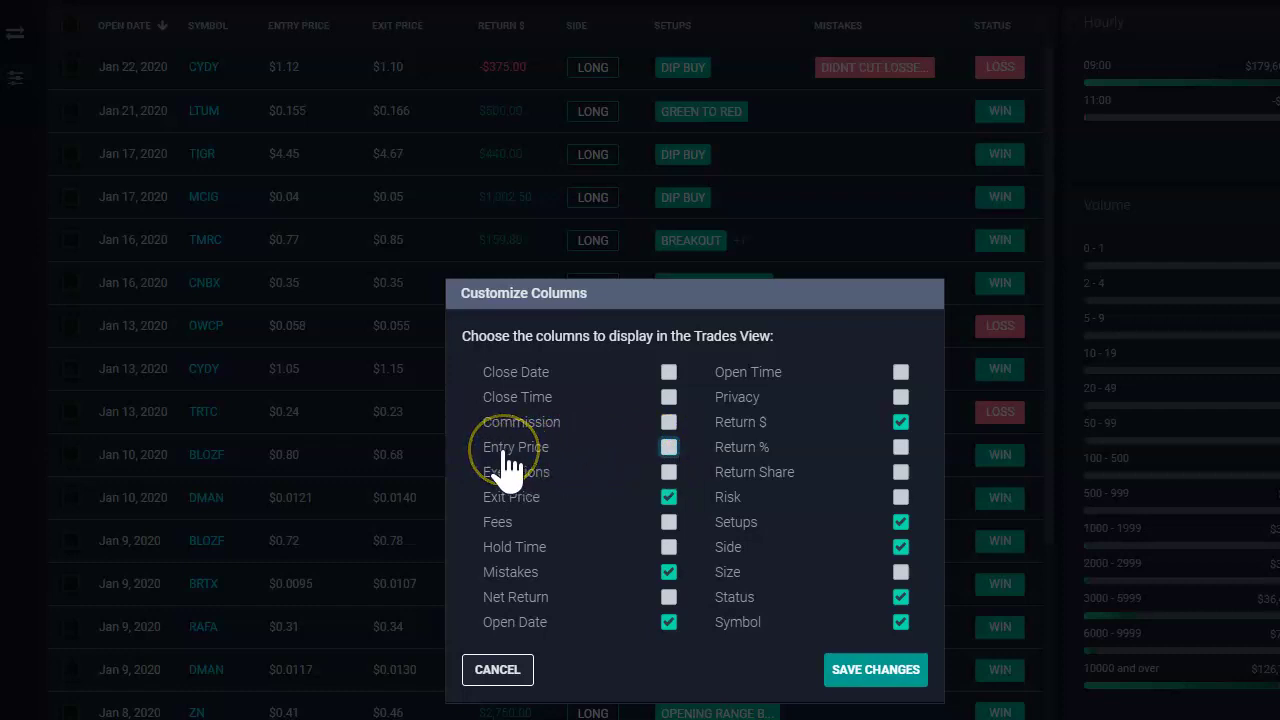
{"action": "left_click", "coordinate": [658, 500]}
{"action": "left_click", "coordinate": [669, 499]}
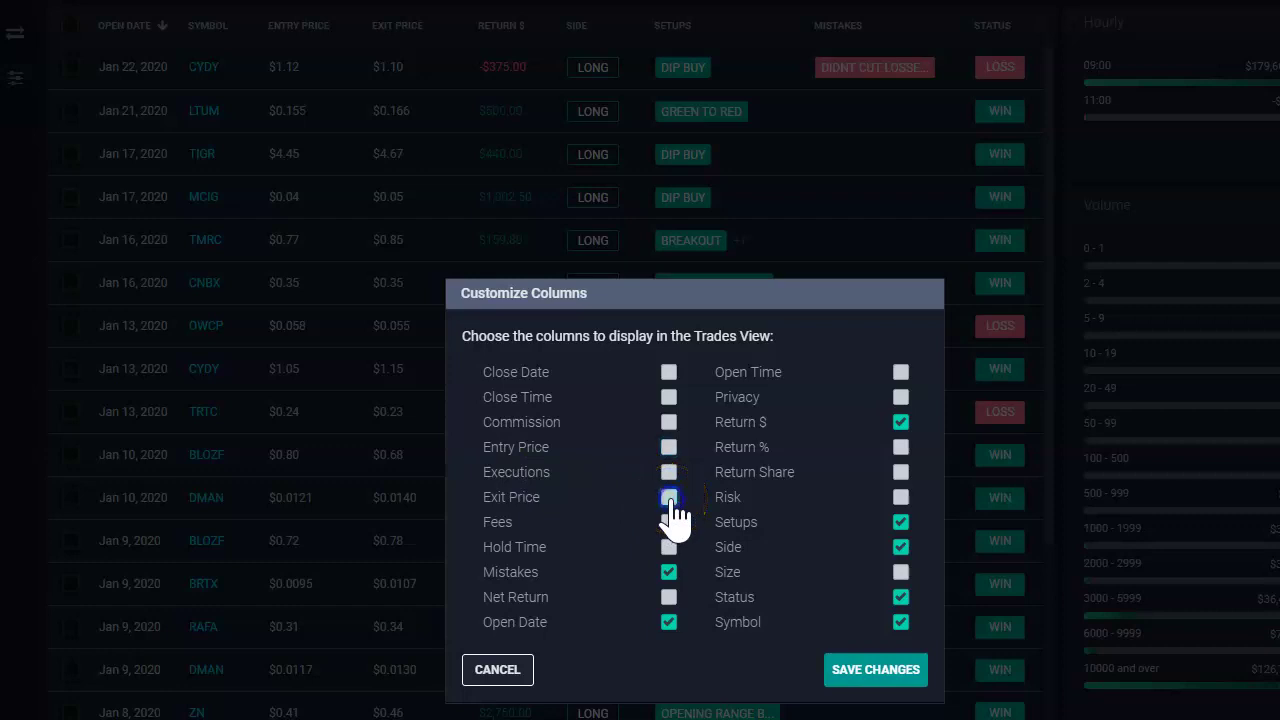
{"action": "left_click", "coordinate": [884, 672]}
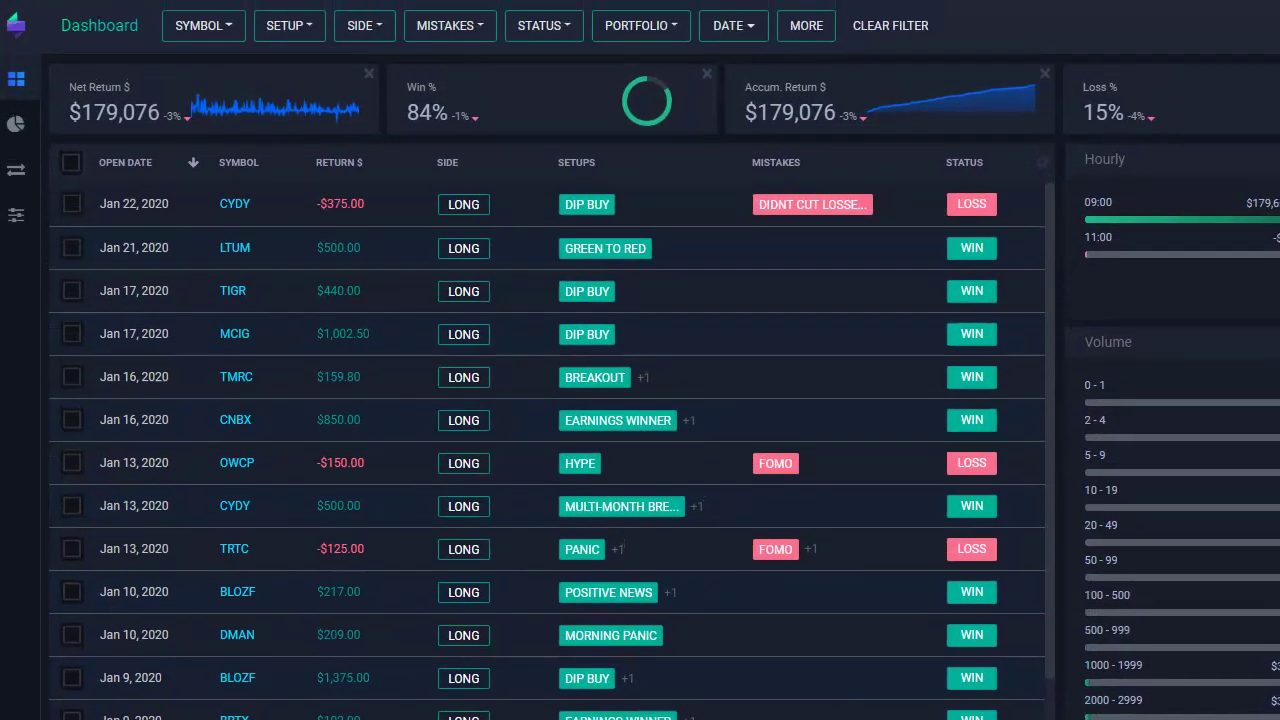
{"action": "left_click", "coordinate": [886, 677]}
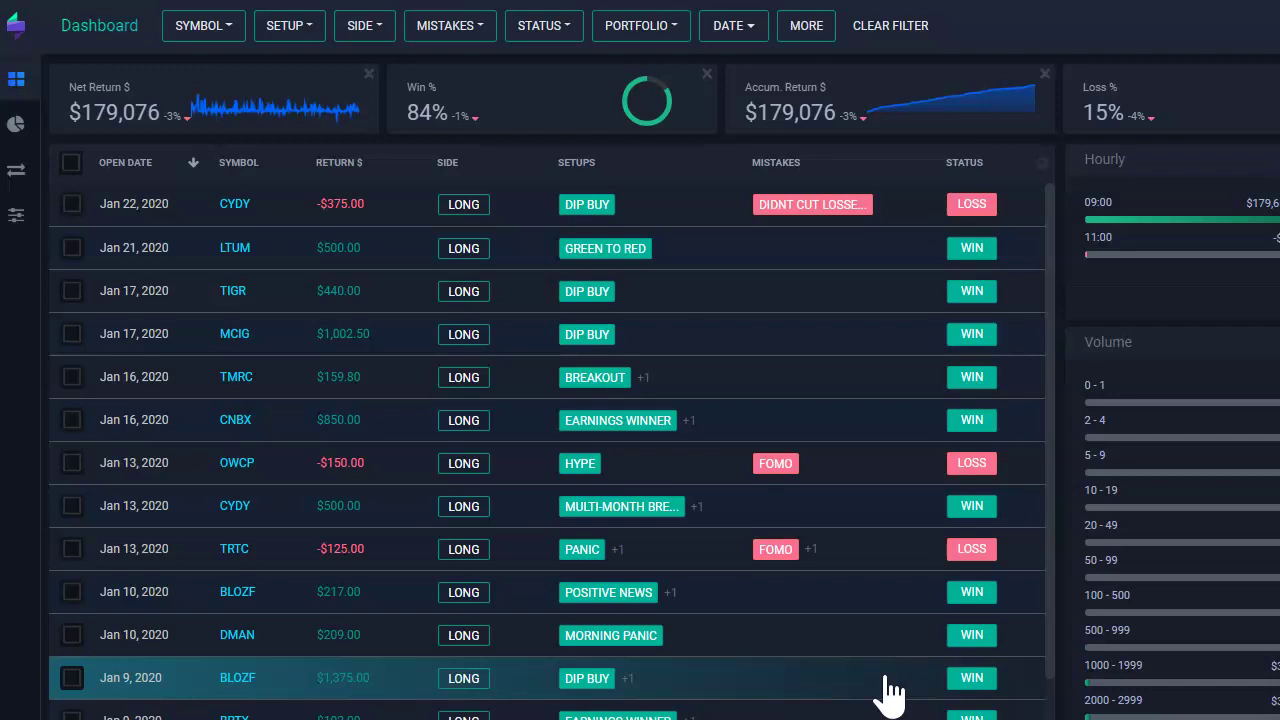
{"action": "left_click", "coordinate": [886, 680]}
- Add the Net Return, Hold Time, Close Time and Open Time columns to the trades table and save the selection
{"action": "left_click", "coordinate": [1030, 190]}
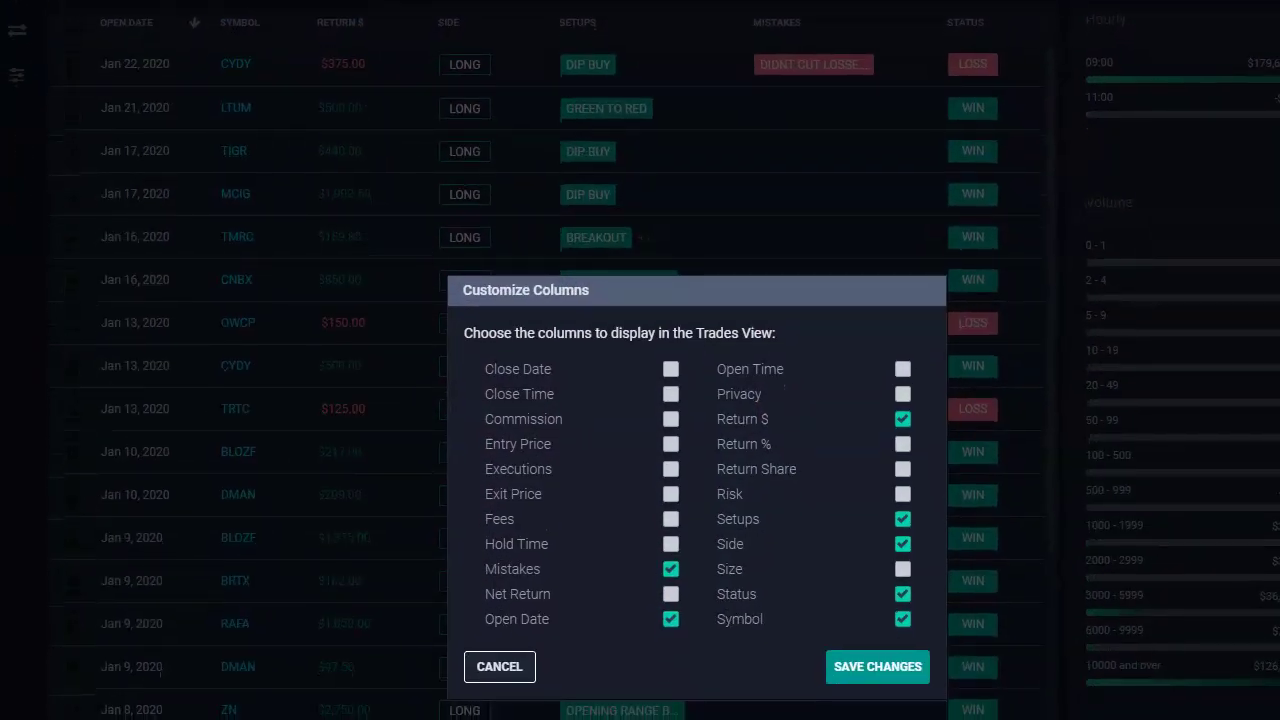
{"action": "left_click", "coordinate": [671, 616]}
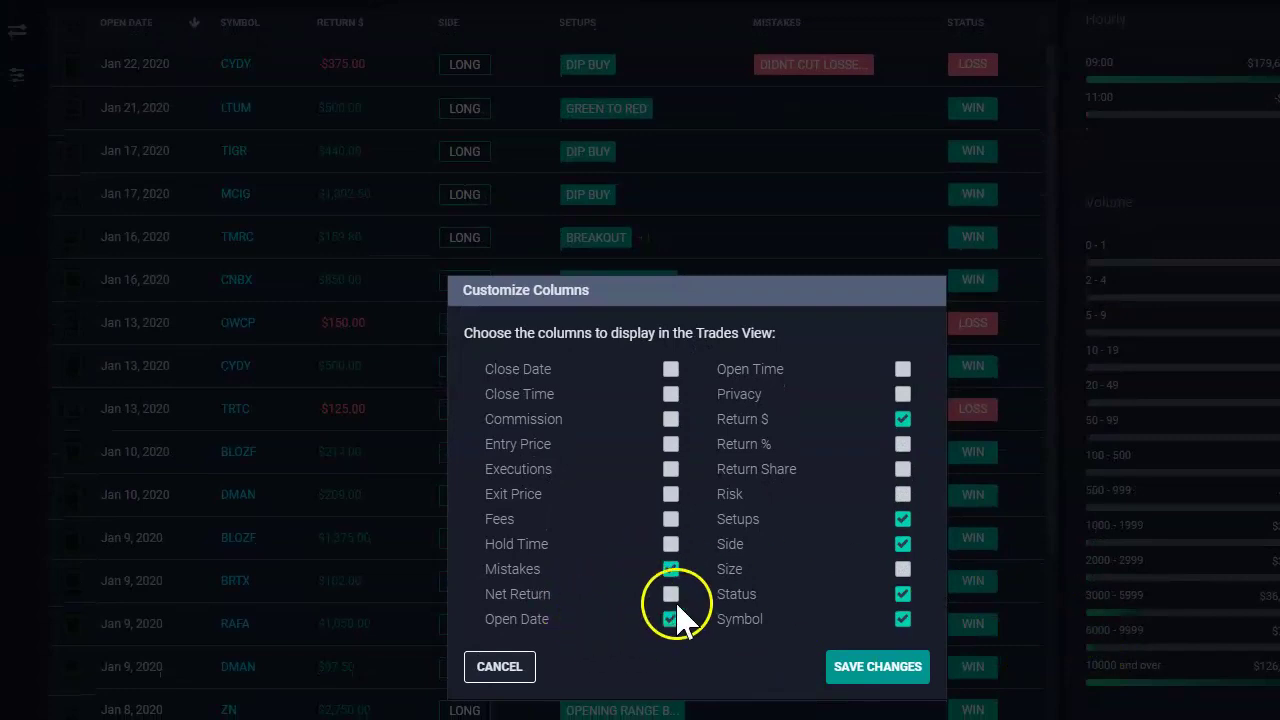
{"action": "left_click", "coordinate": [671, 594]}
{"action": "left_click", "coordinate": [671, 619]}
{"action": "left_click", "coordinate": [671, 544]}
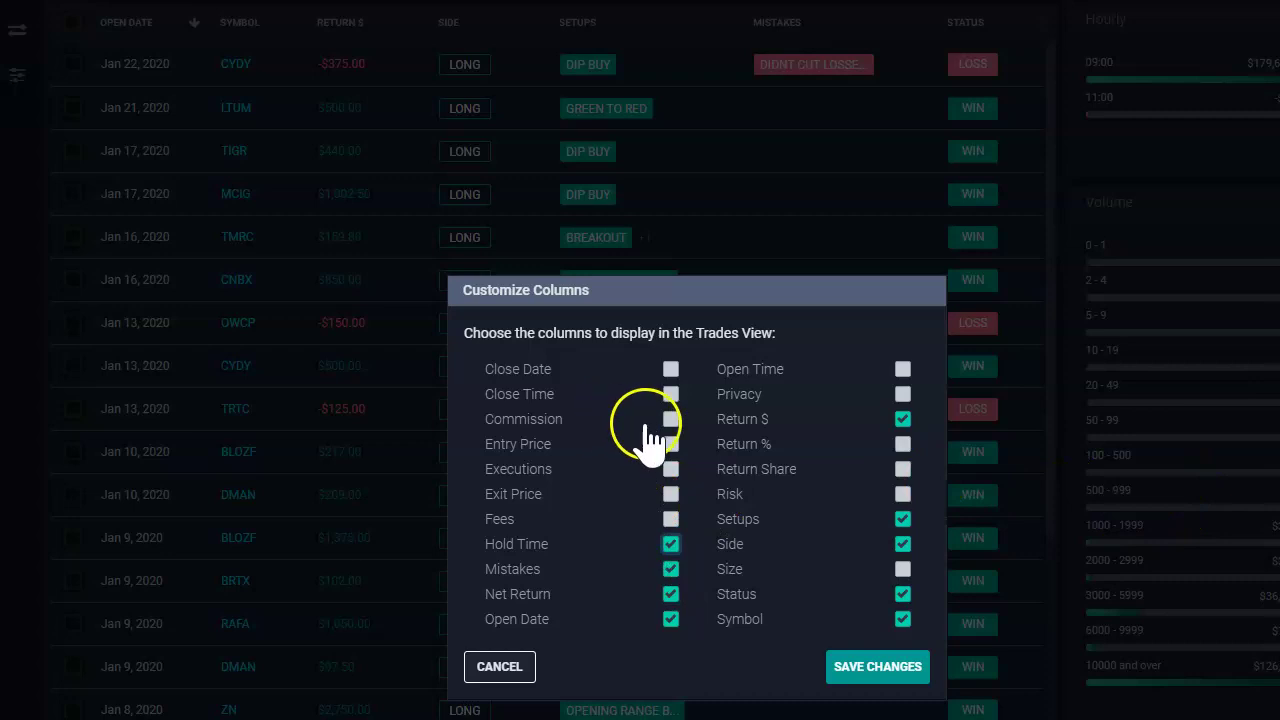
{"action": "left_click", "coordinate": [669, 394]}
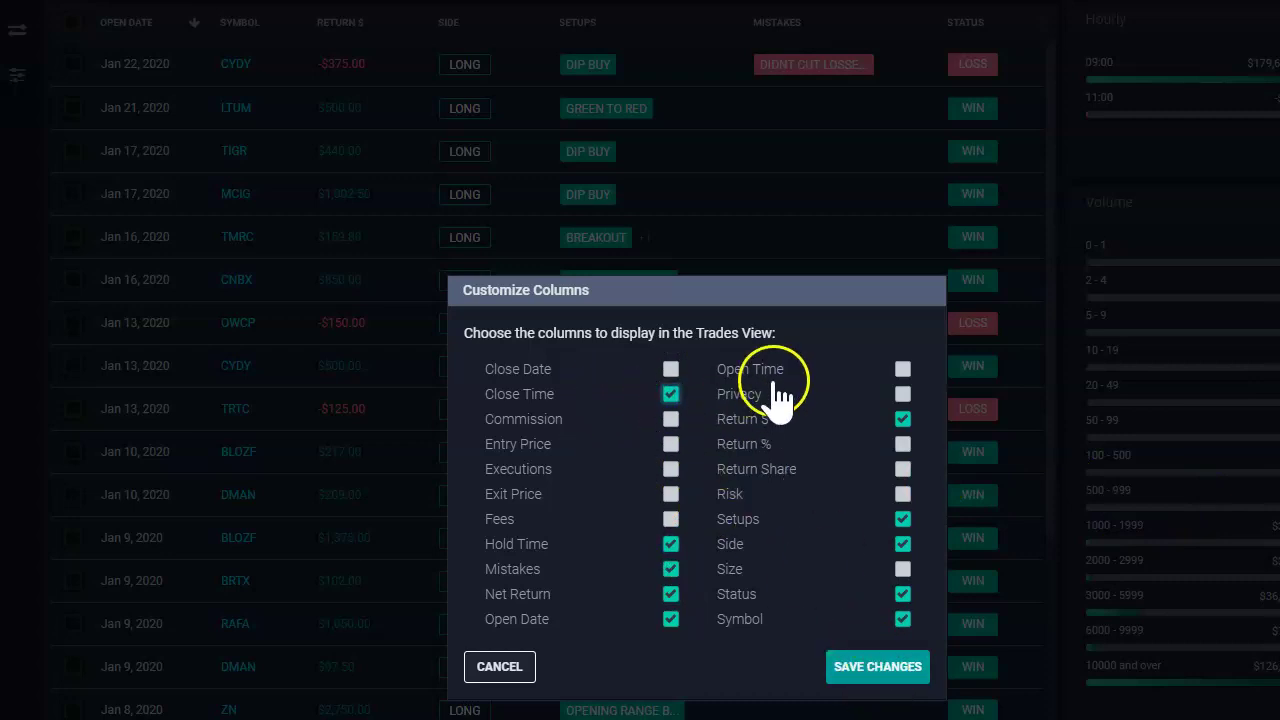
{"action": "left_click_drag", "start_coordinate": [903, 383], "coordinate": [905, 400]}
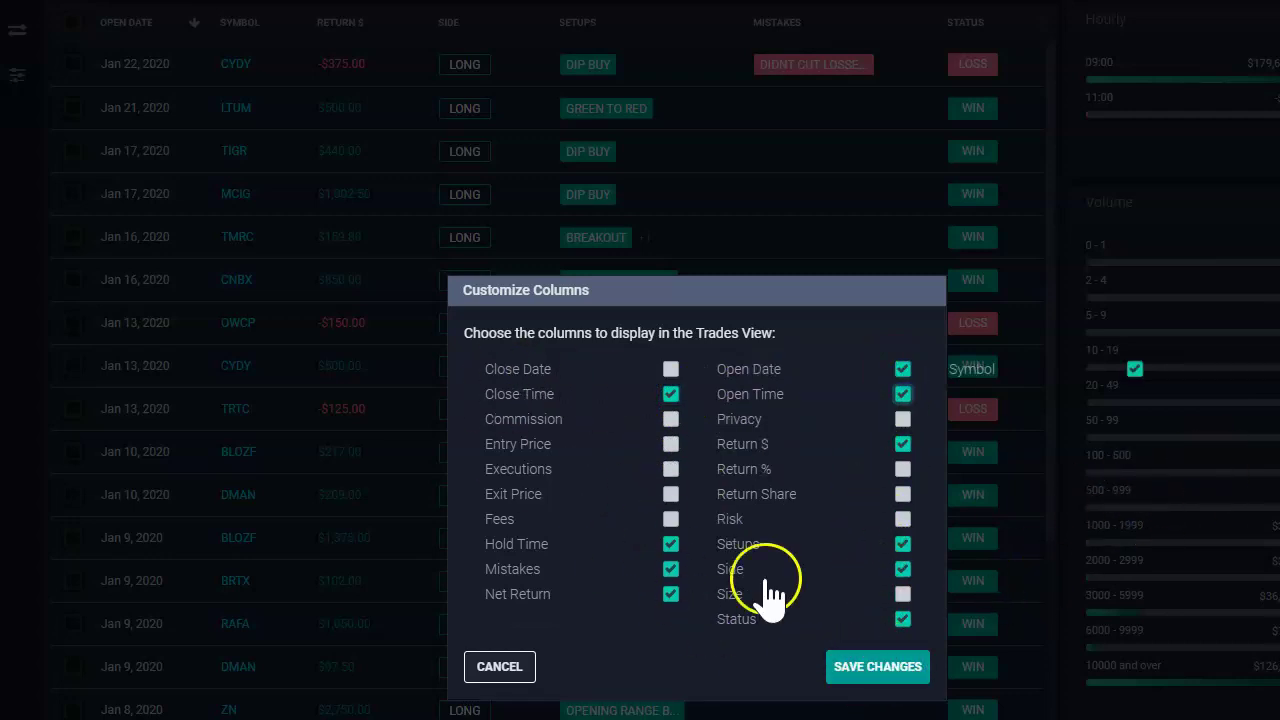
{"action": "left_click", "coordinate": [902, 594]}
{"action": "left_click", "coordinate": [884, 670]}
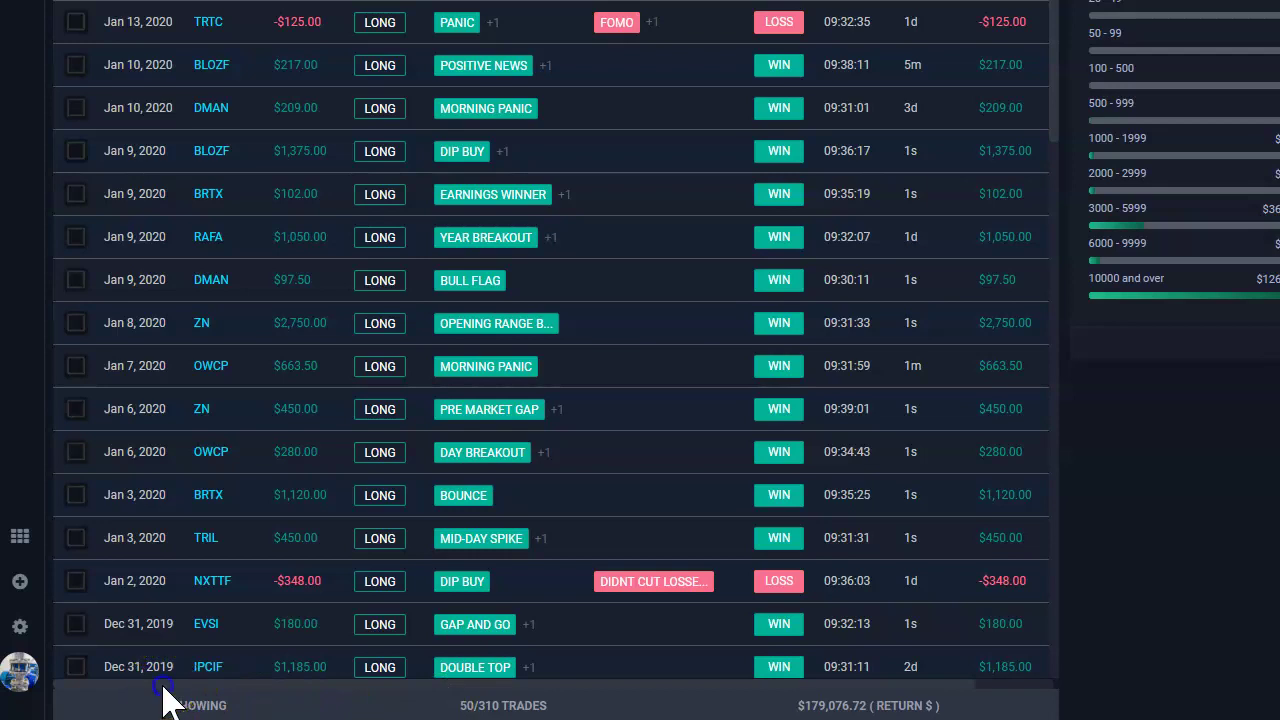
- Move the Status column to the start of the trades table, before Open Date
{"action": "left_click_drag", "start_coordinate": [163, 690], "coordinate": [86, 677]}
{"action": "scroll", "coordinate": [557, 12], "scroll_direction": "up", "scroll_amount": 3}
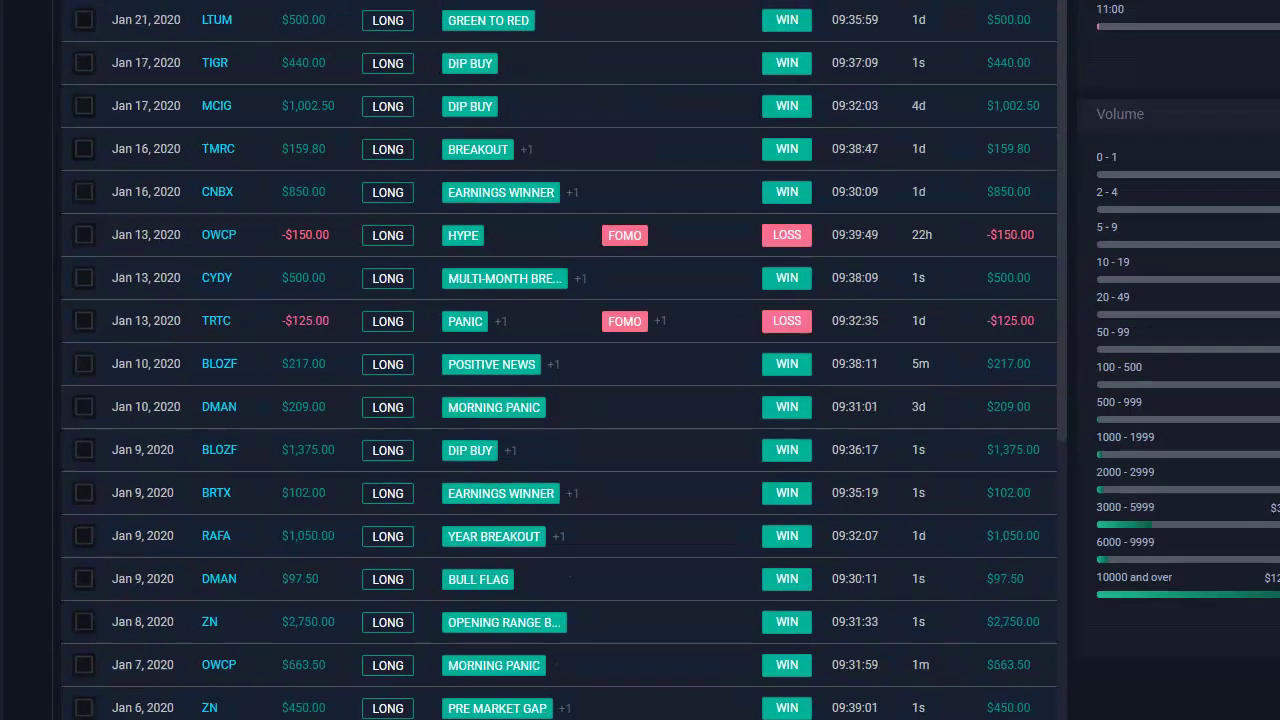
{"action": "scroll", "coordinate": [557, 360], "scroll_direction": "up", "scroll_amount": 3}
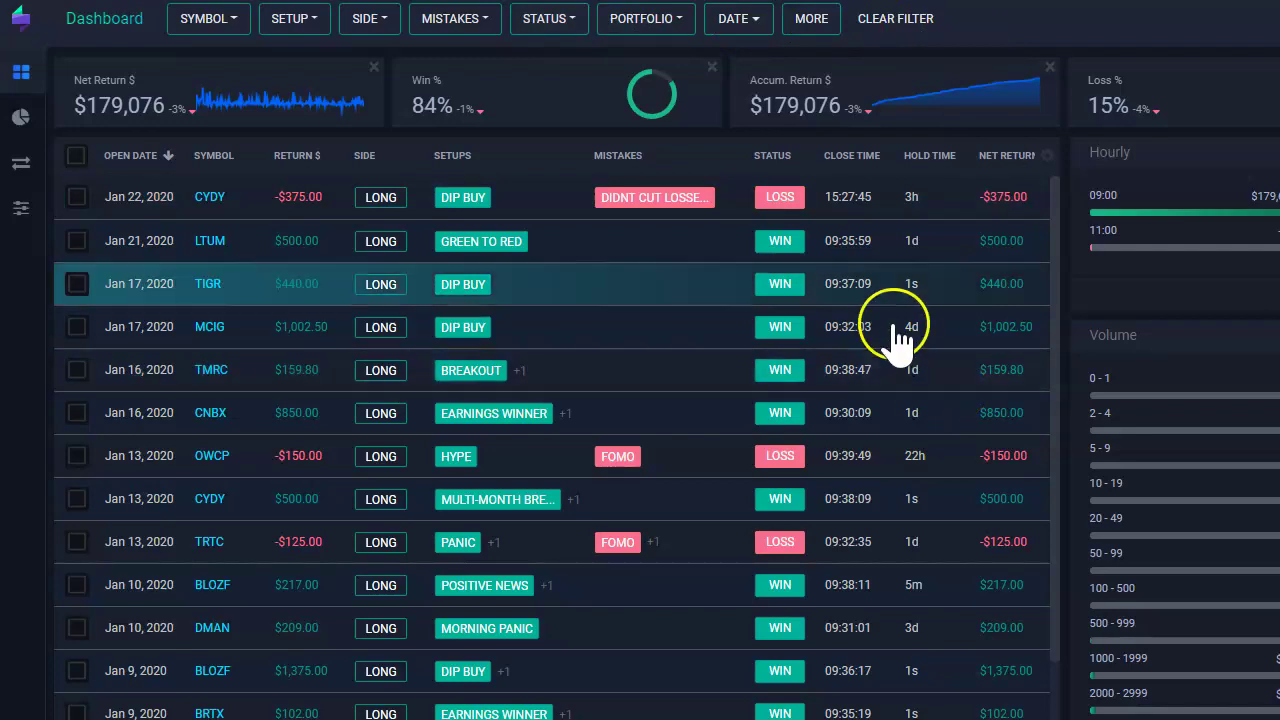
{"action": "left_click_drag", "start_coordinate": [780, 155], "coordinate": [130, 158]}
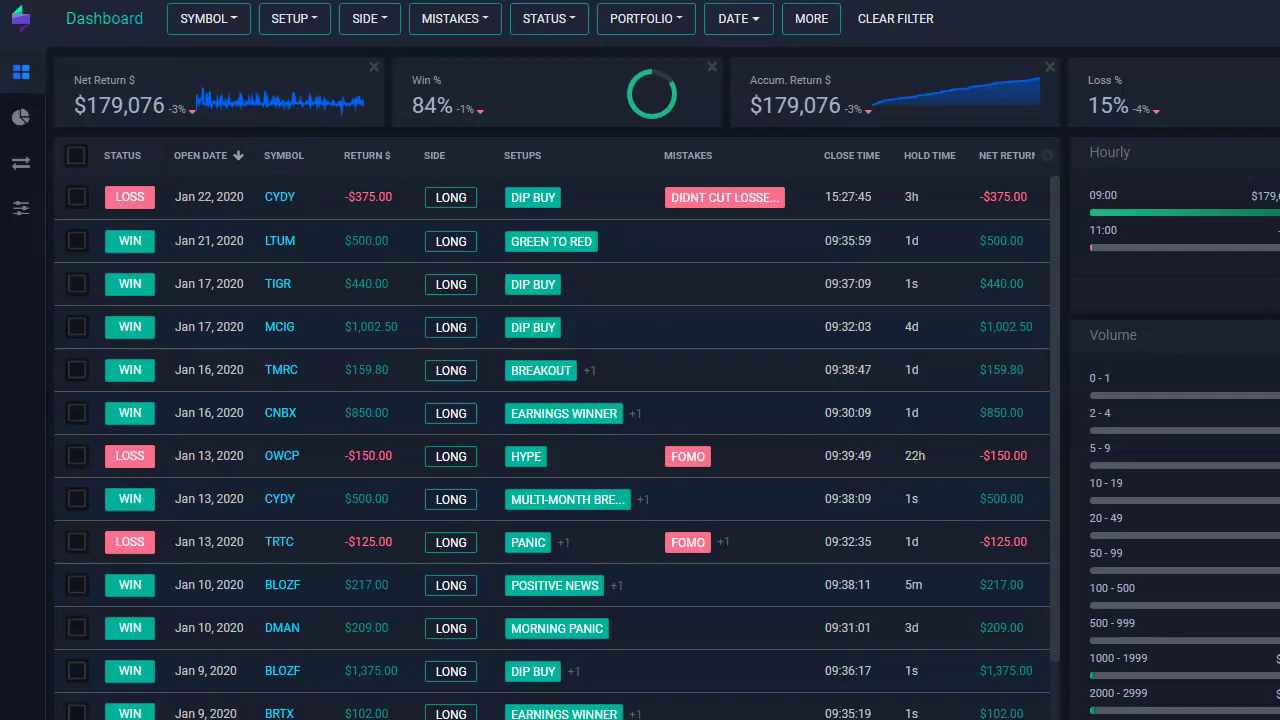
- Reorder the table columns so Open Time follows Open Date and Hold Time follows Return $
{"action": "scroll", "coordinate": [553, 432], "scroll_direction": "right", "scroll_amount": 2}
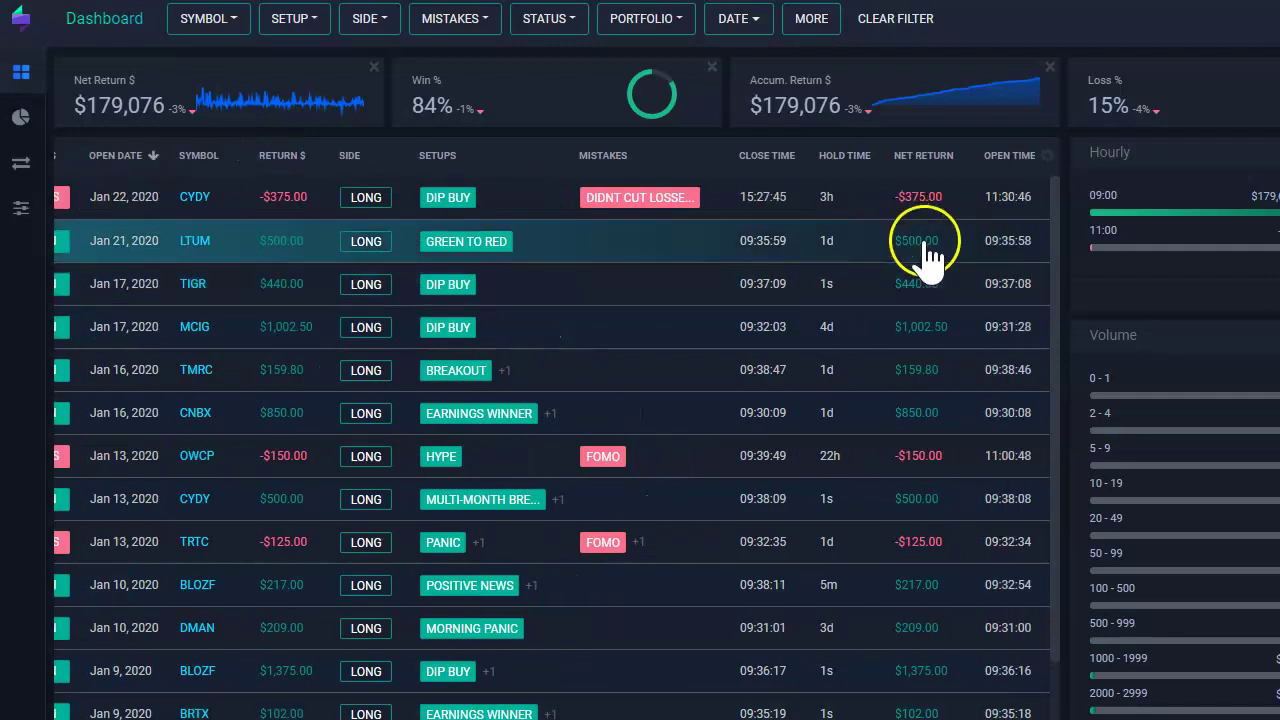
{"action": "left_click_drag", "start_coordinate": [1020, 178], "coordinate": [205, 152]}
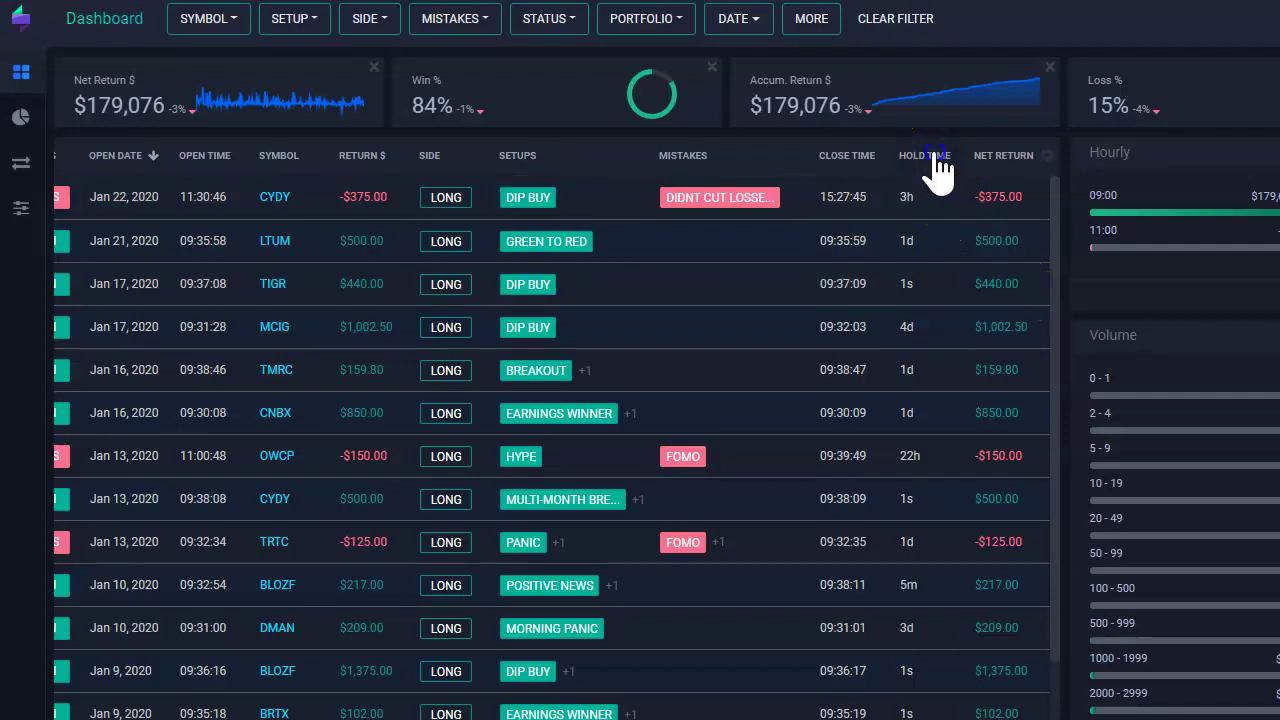
{"action": "left_click_drag", "start_coordinate": [937, 168], "coordinate": [443, 160]}
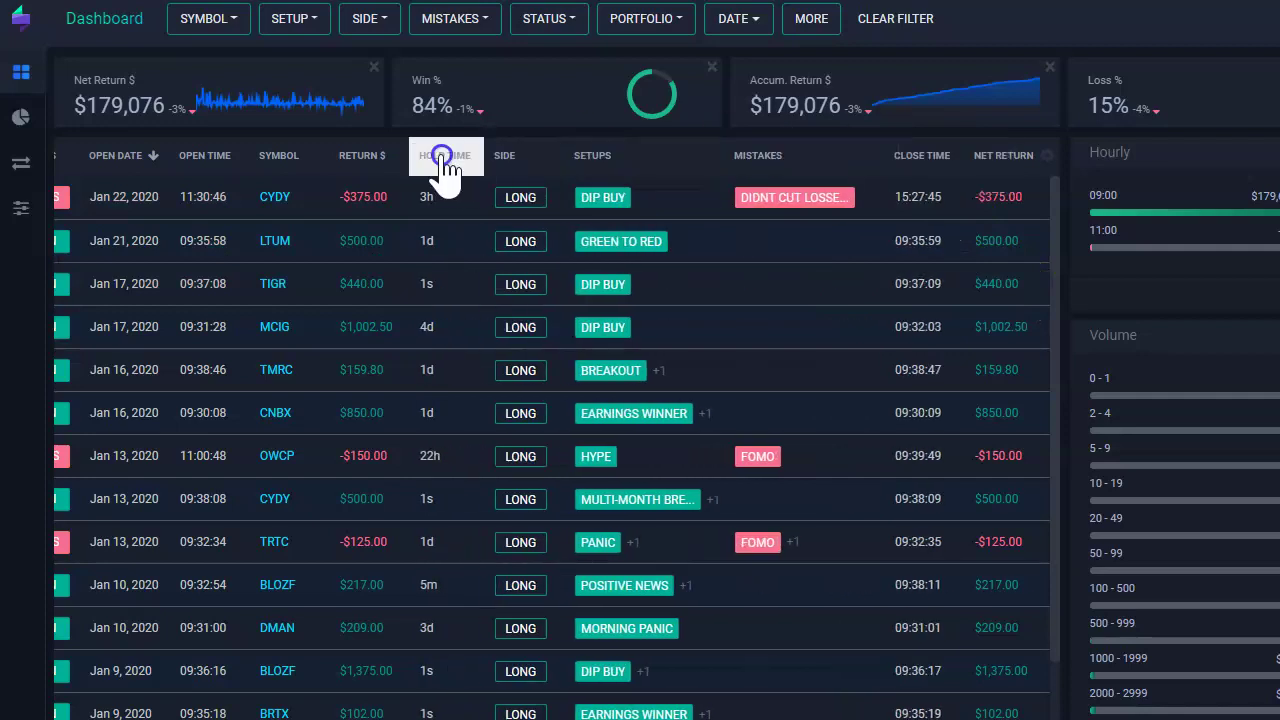
- Place the Net Return column directly after Return $ and the Close Time column directly after Open Time
{"action": "left_click_drag", "start_coordinate": [1006, 170], "coordinate": [445, 175]}
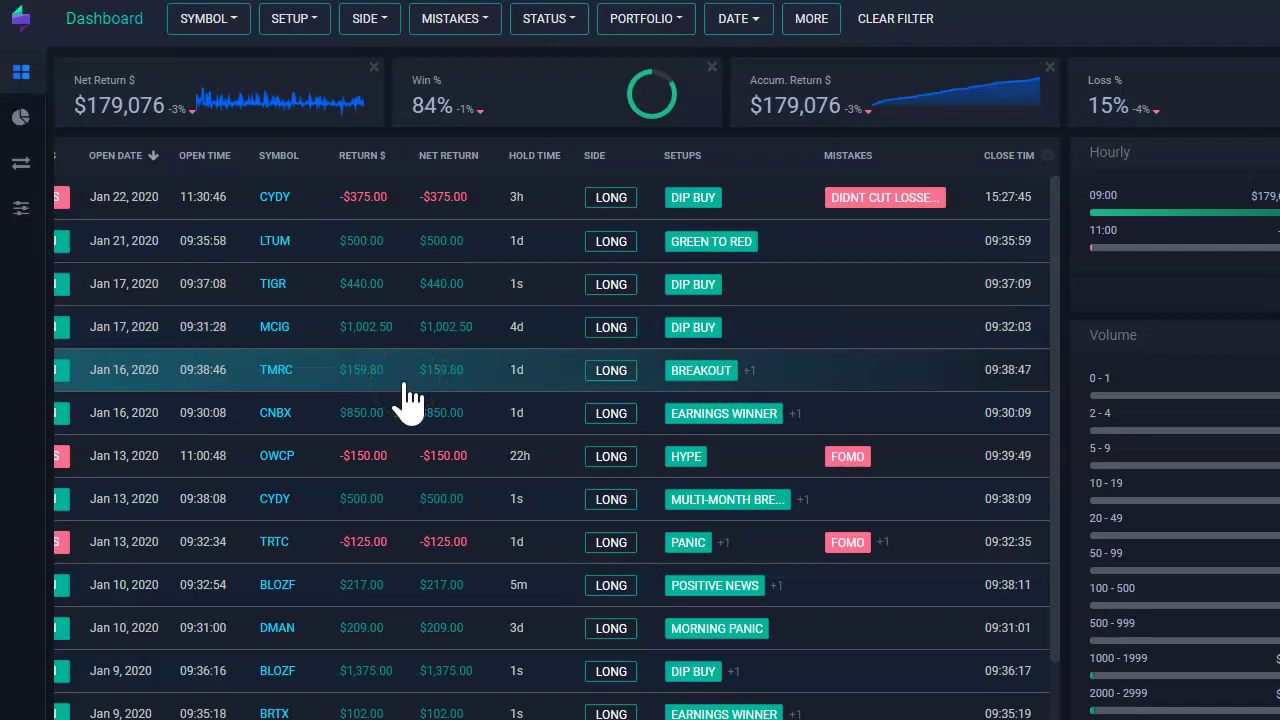
{"action": "left_click_drag", "start_coordinate": [1008, 158], "coordinate": [263, 186]}
{"action": "left_click", "coordinate": [187, 172]}
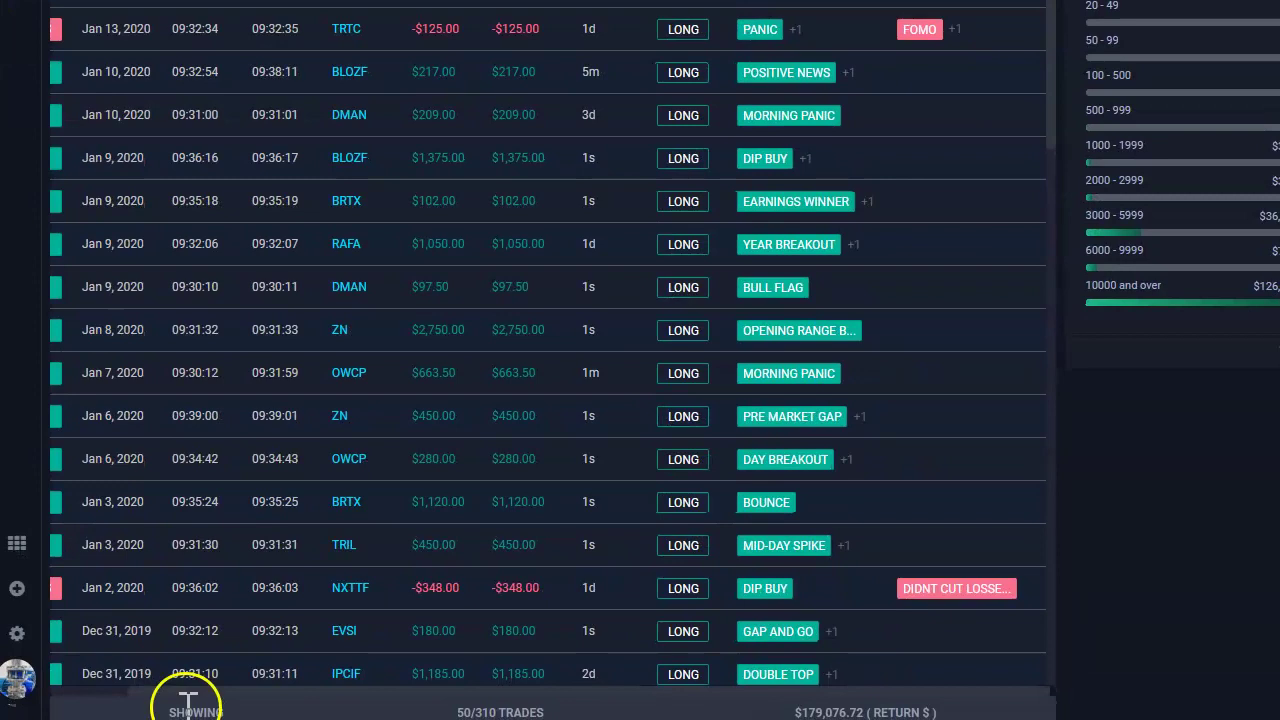
{"action": "left_click_drag", "start_coordinate": [157, 695], "coordinate": [88, 700]}
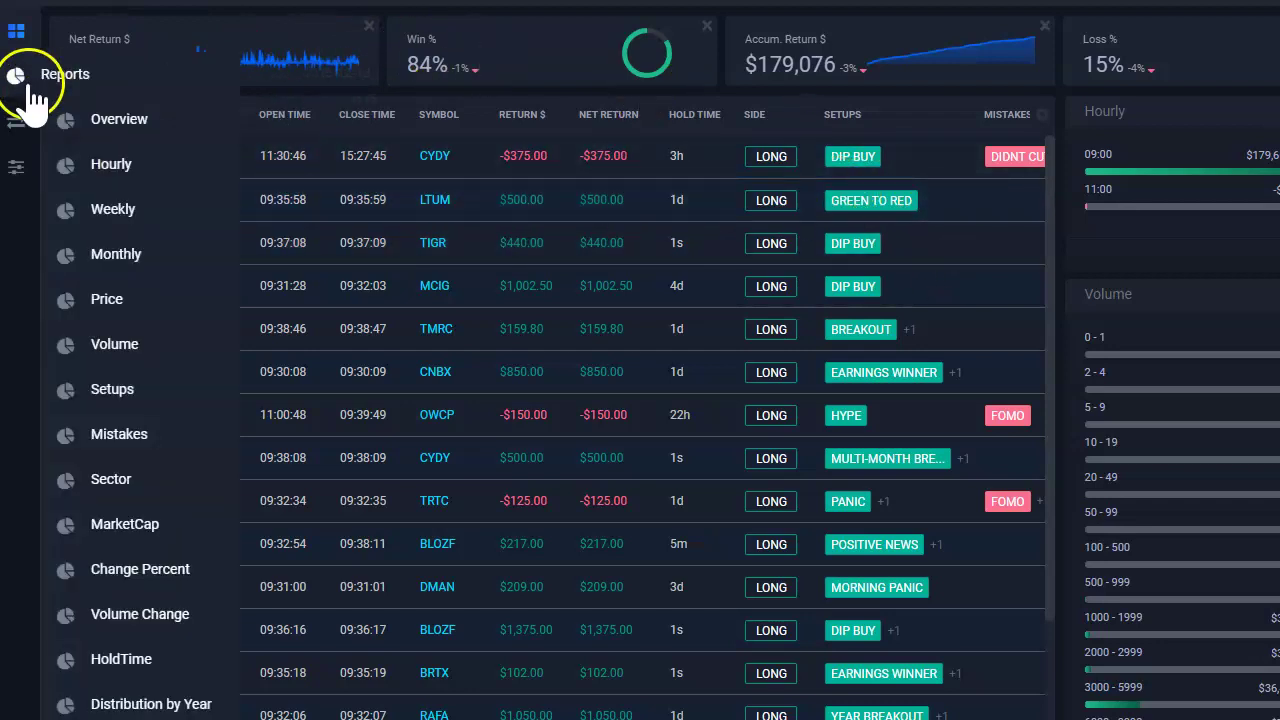
- Switch to the full Trades View and look over its column customization options, closing them without saving
{"action": "mouse_move", "coordinate": [23, 120]}
{"action": "left_click", "coordinate": [130, 162]}
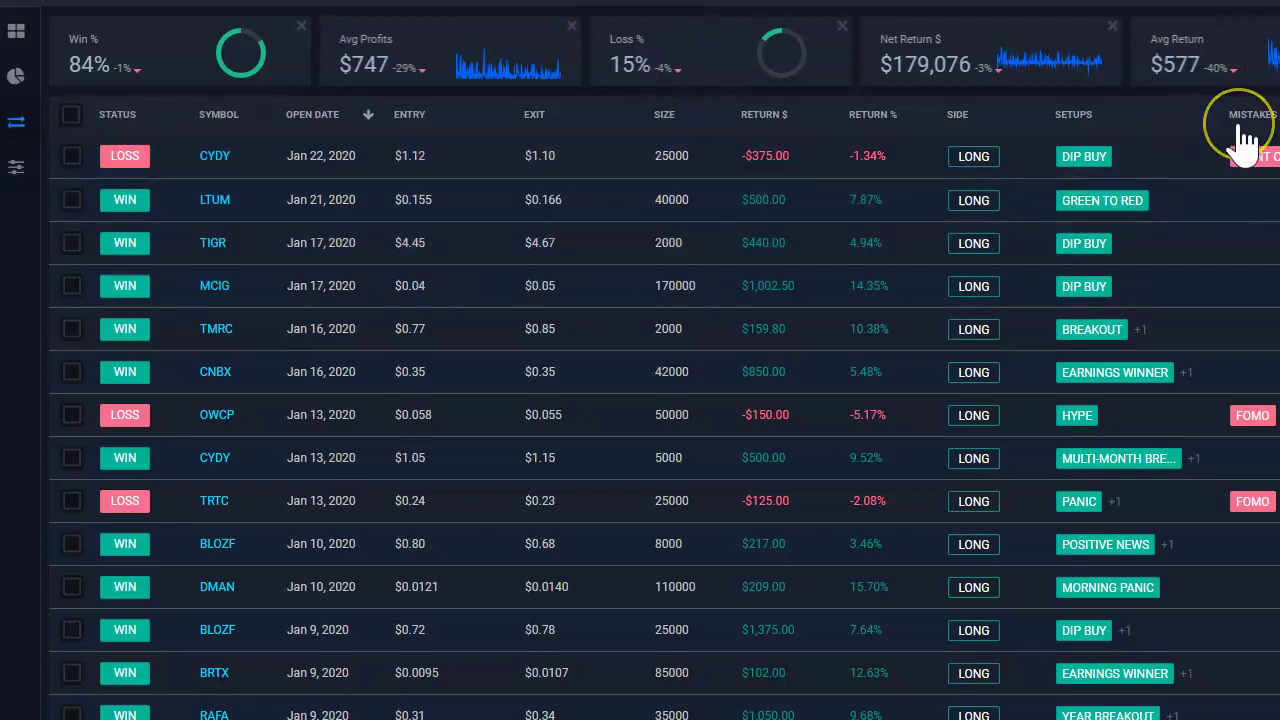
{"action": "left_click_drag", "start_coordinate": [1244, 130], "coordinate": [1275, 120]}
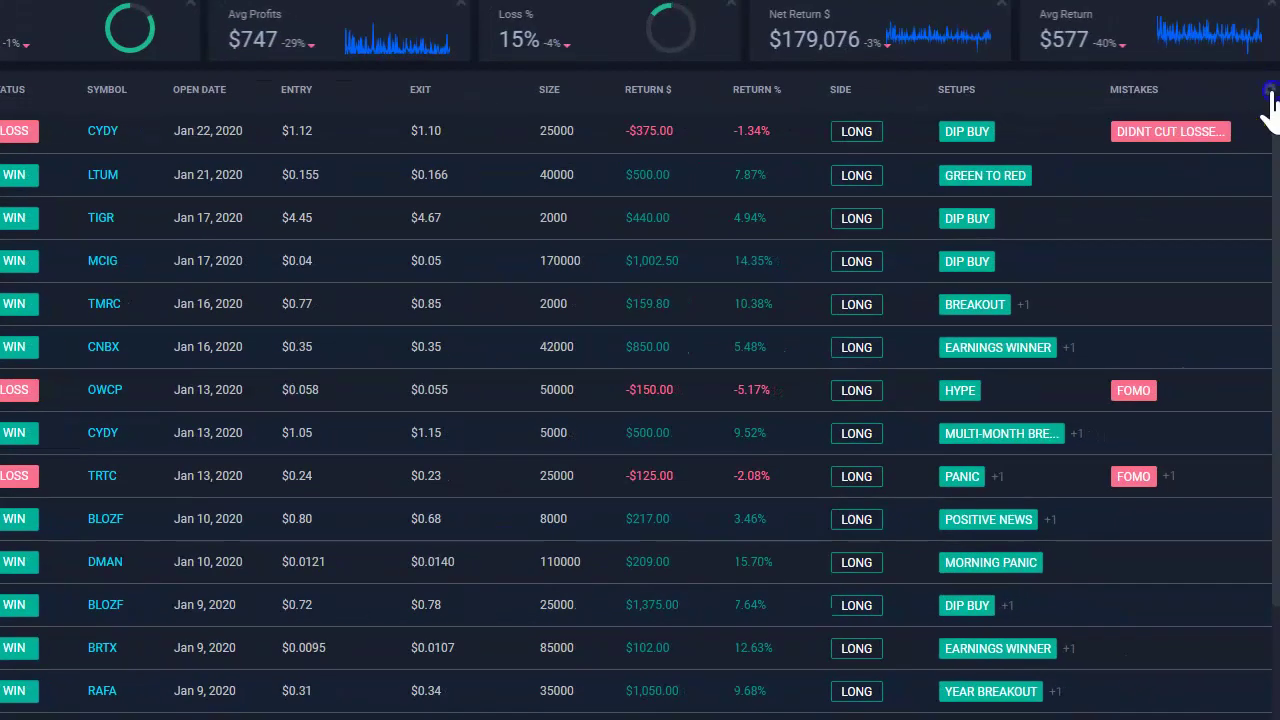
{"action": "left_click", "coordinate": [1270, 92]}
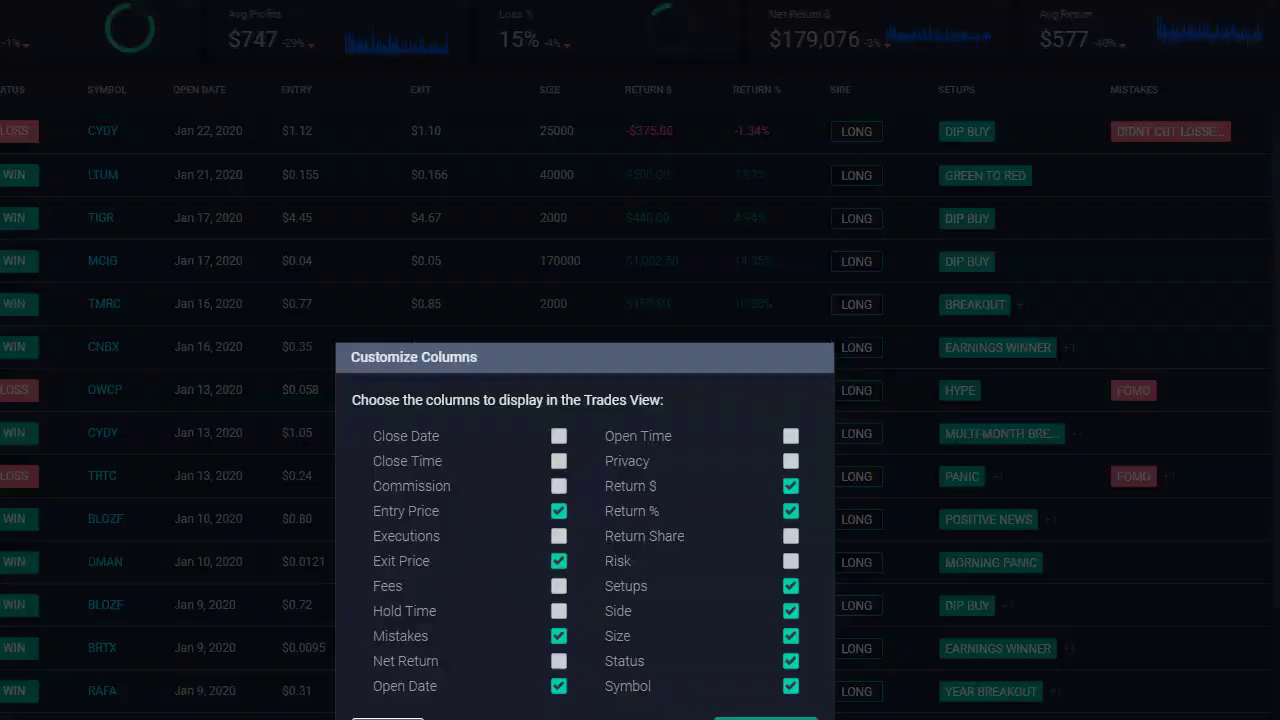
{"action": "left_click", "coordinate": [372, 712]}
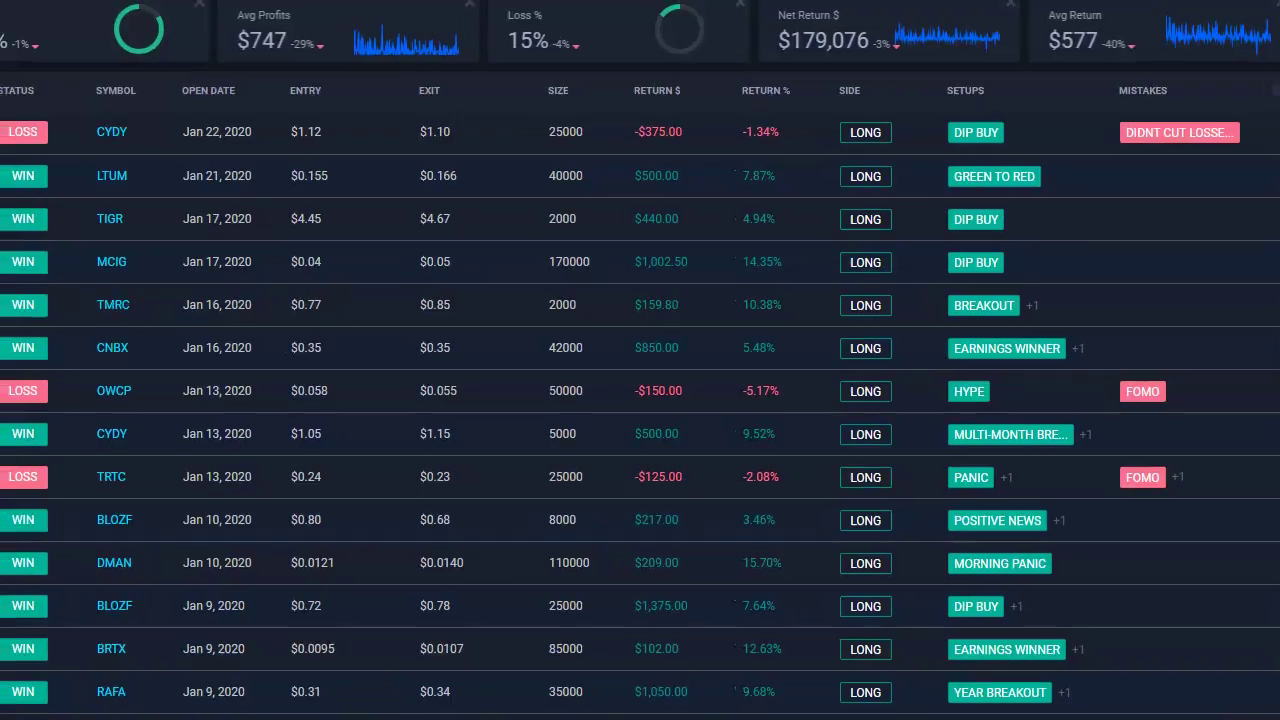